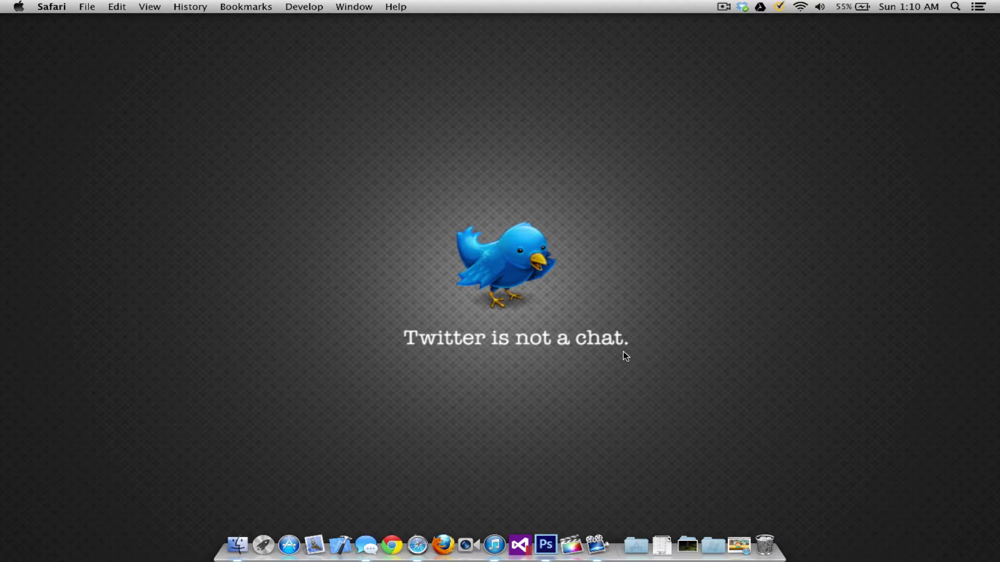
# Launch Adobe Photoshop CS6 from its Dock icon
pyautogui.click(547, 542)
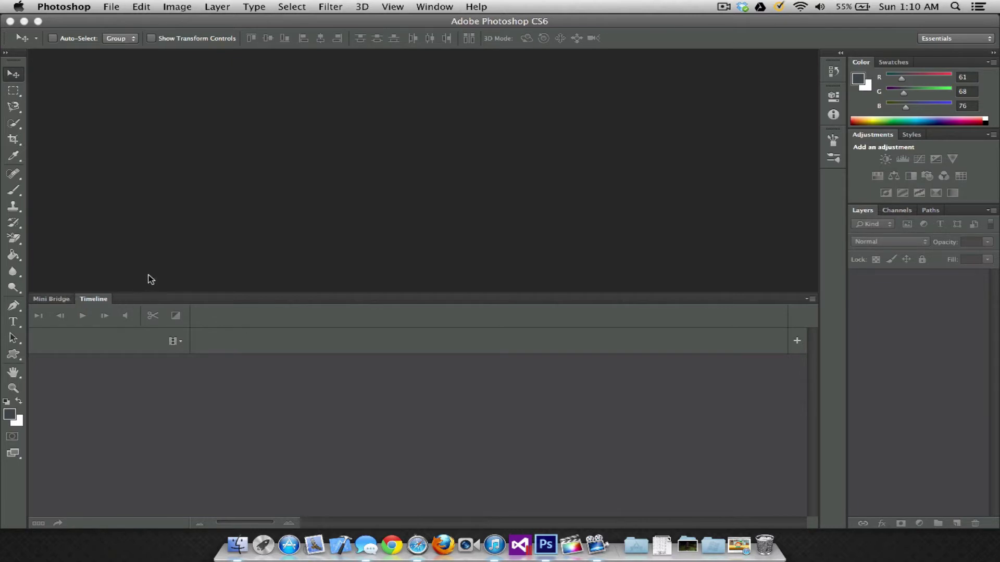
pyautogui.click(52, 299)
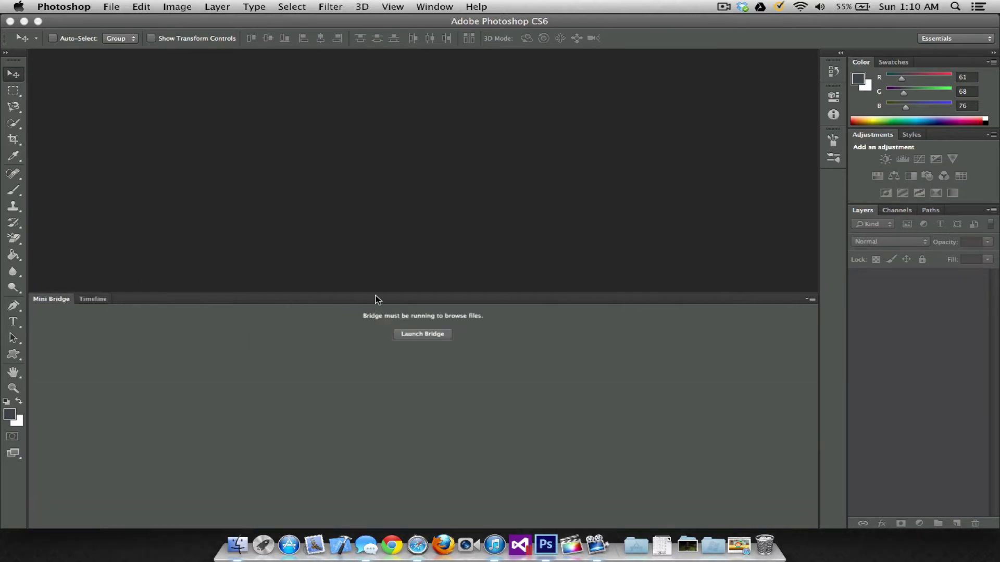
pyautogui.moveTo(371, 296); pyautogui.dragTo(352, 411)
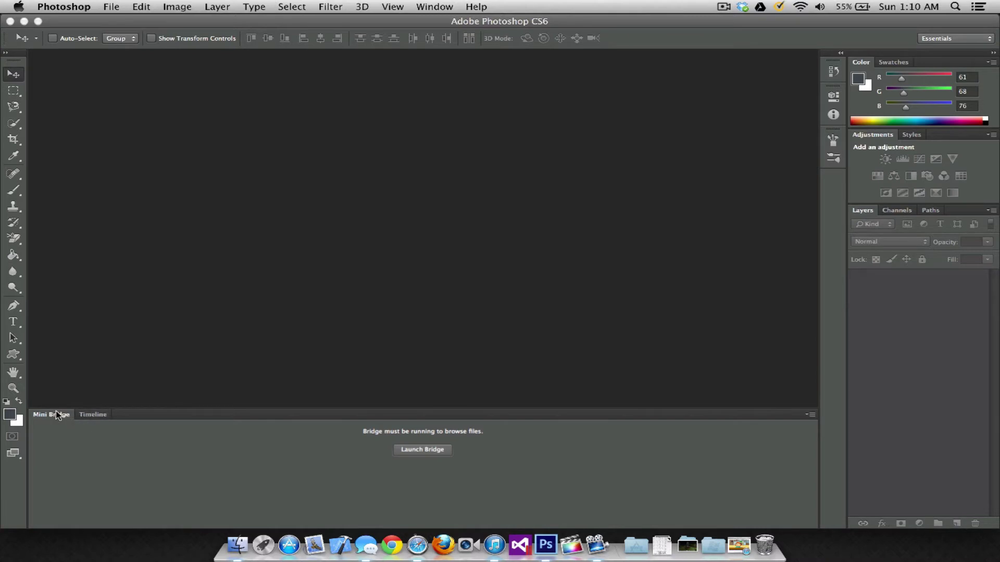
pyautogui.click(93, 415)
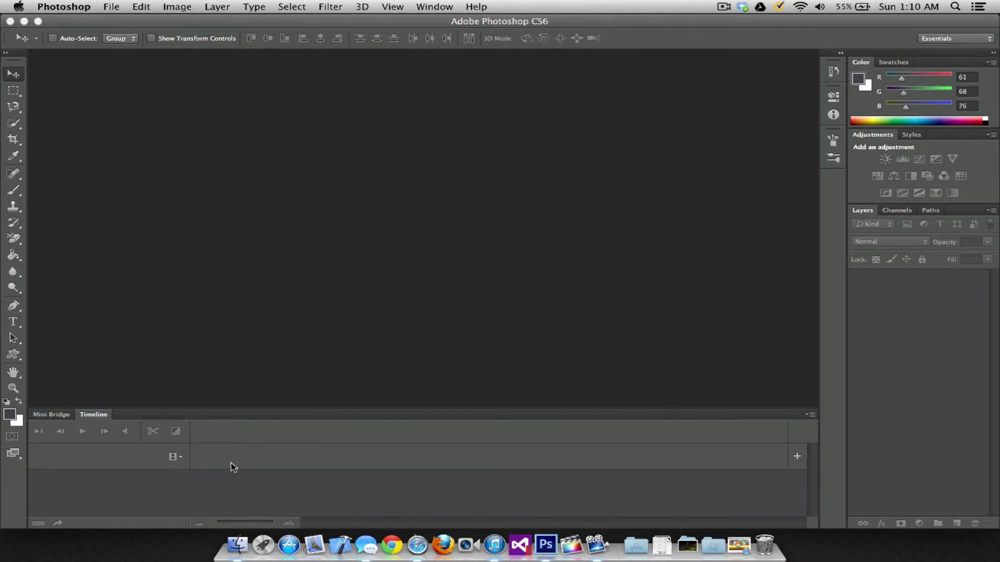
pyautogui.moveTo(255, 408); pyautogui.dragTo(256, 295)
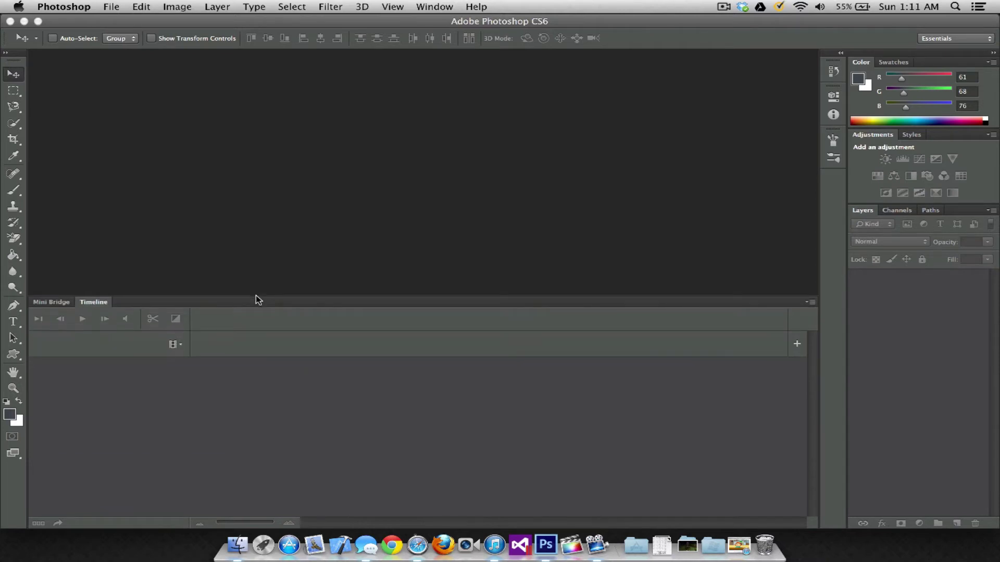
# Add AE_INTRO_.mov to the timeline and play it to about four seconds
pyautogui.click(175, 347)
pyautogui.click(215, 350)
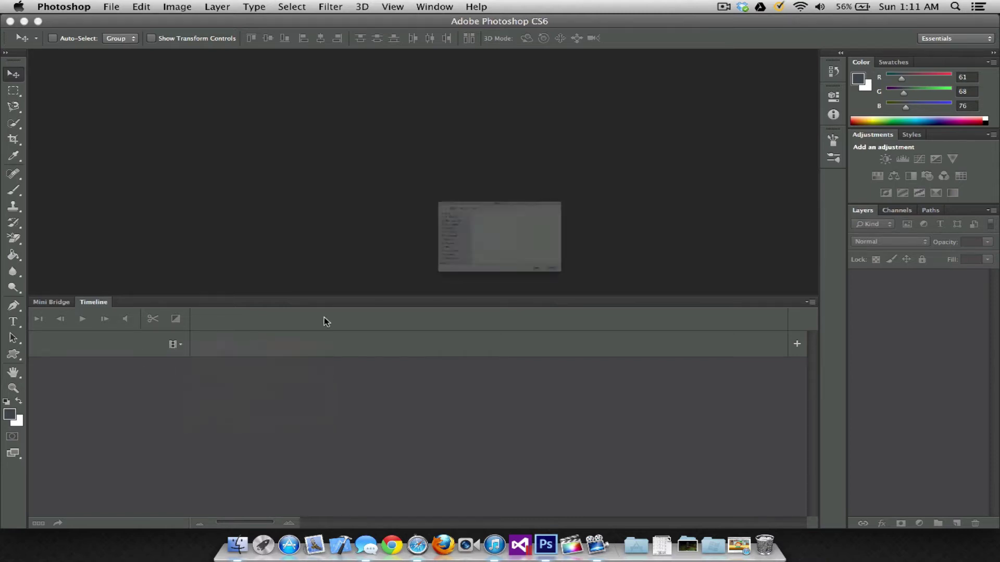
pyautogui.click(475, 167)
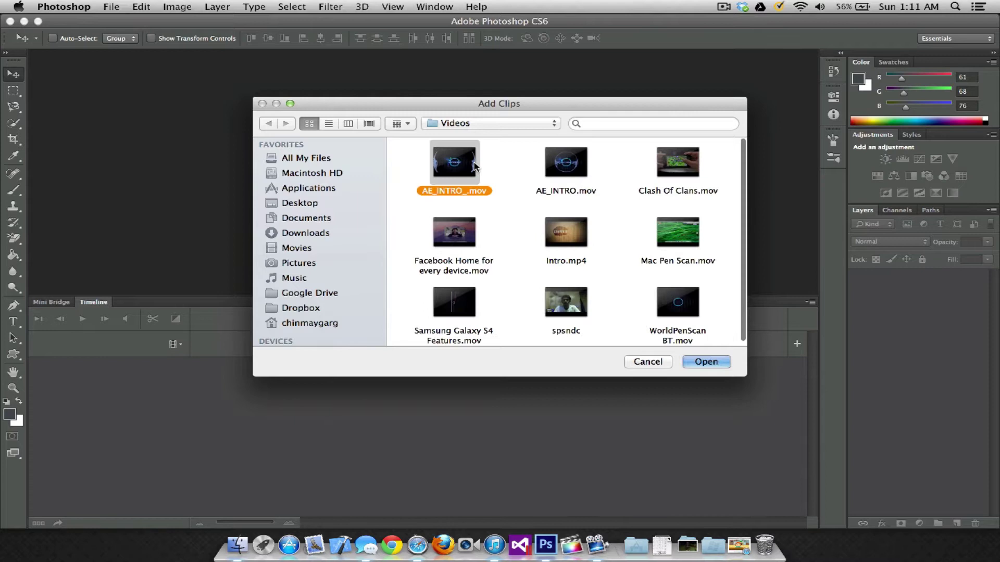
pyautogui.doubleClick(475, 167)
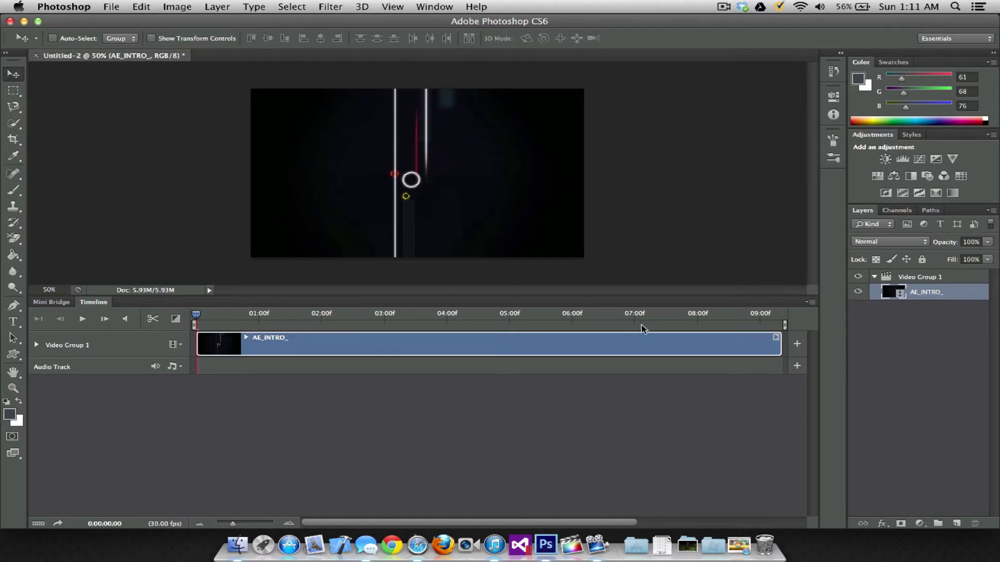
pyautogui.press('space')
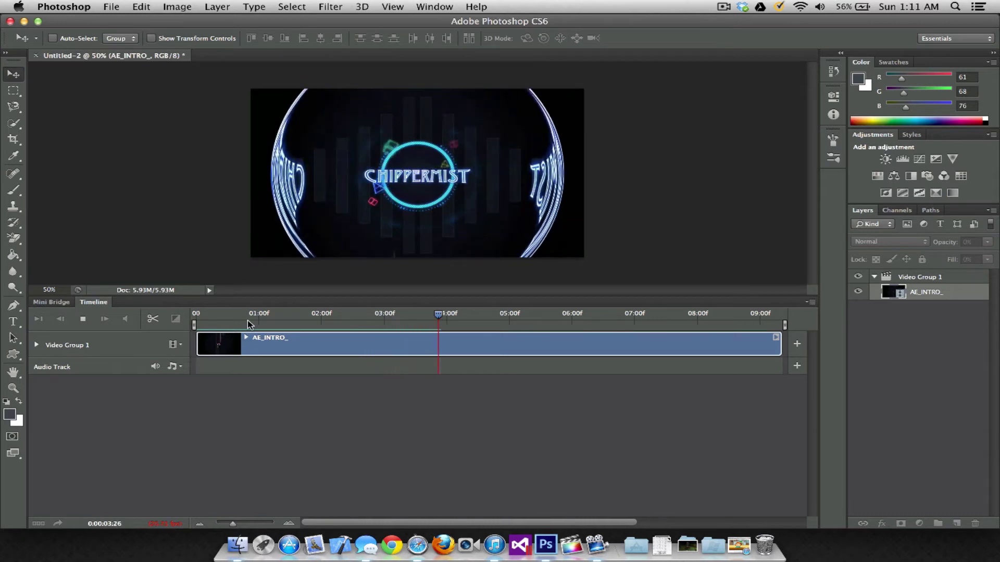
pyautogui.press('space')
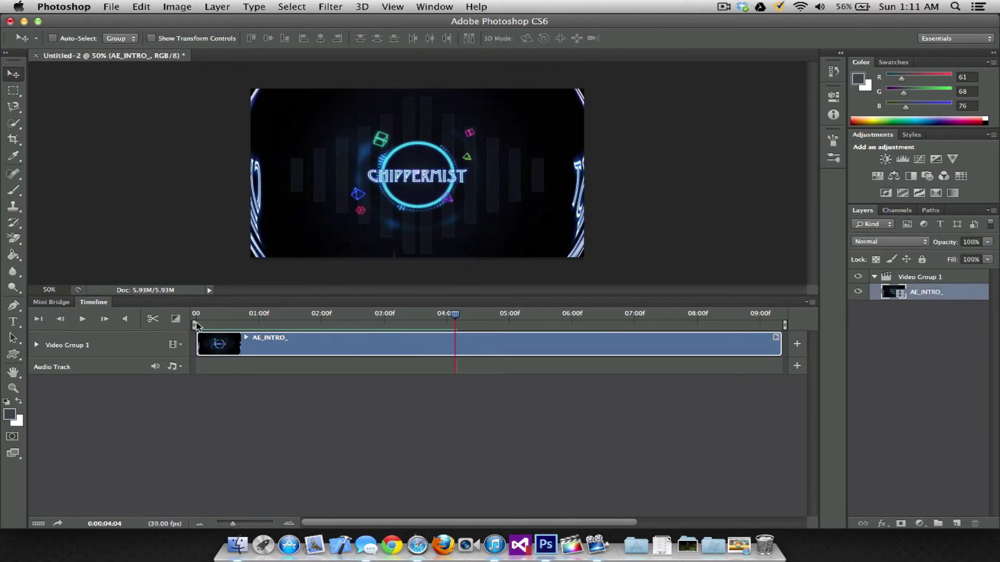
pyautogui.click(154, 320)
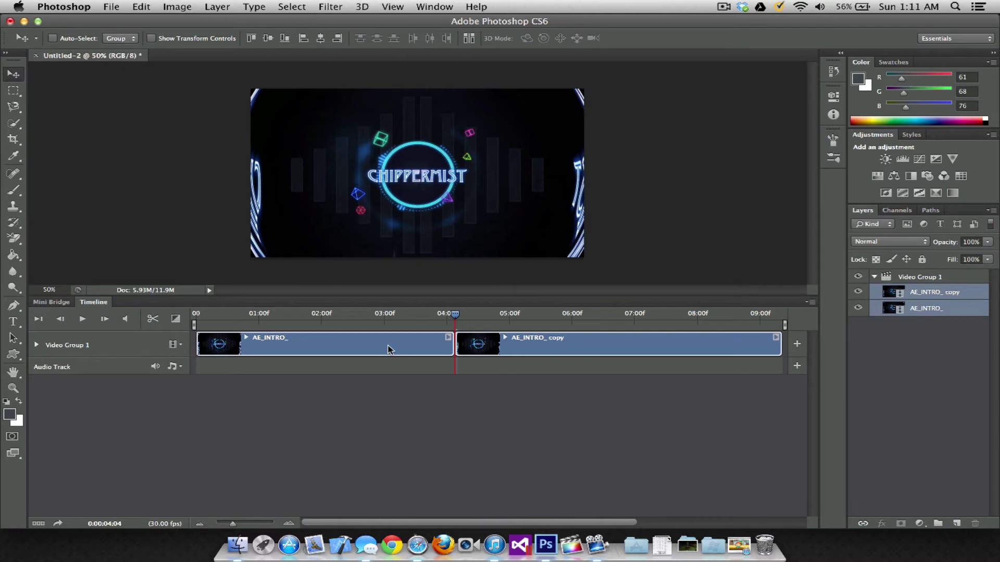
pyautogui.hotkey('ctrl', 'z')
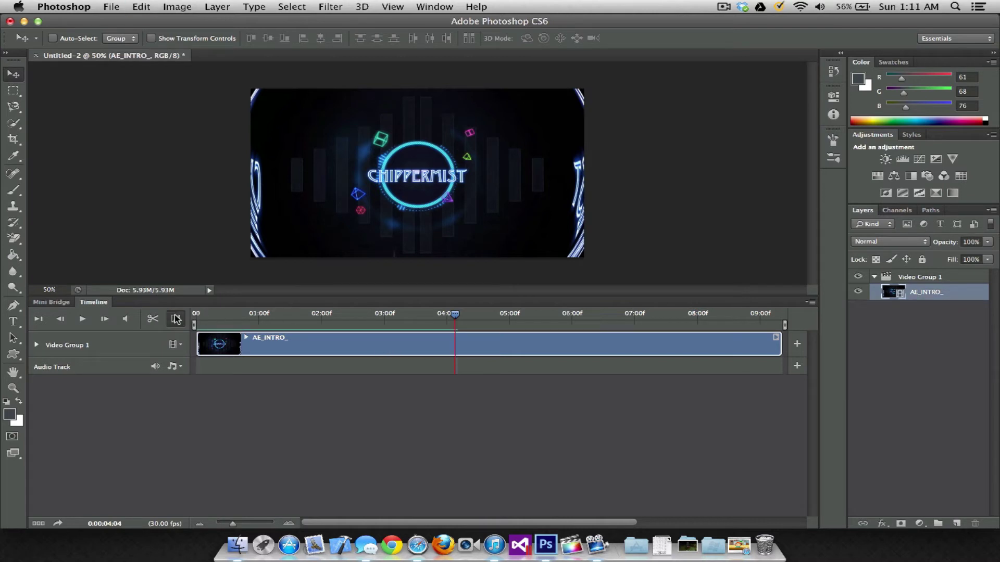
pyautogui.click(177, 319)
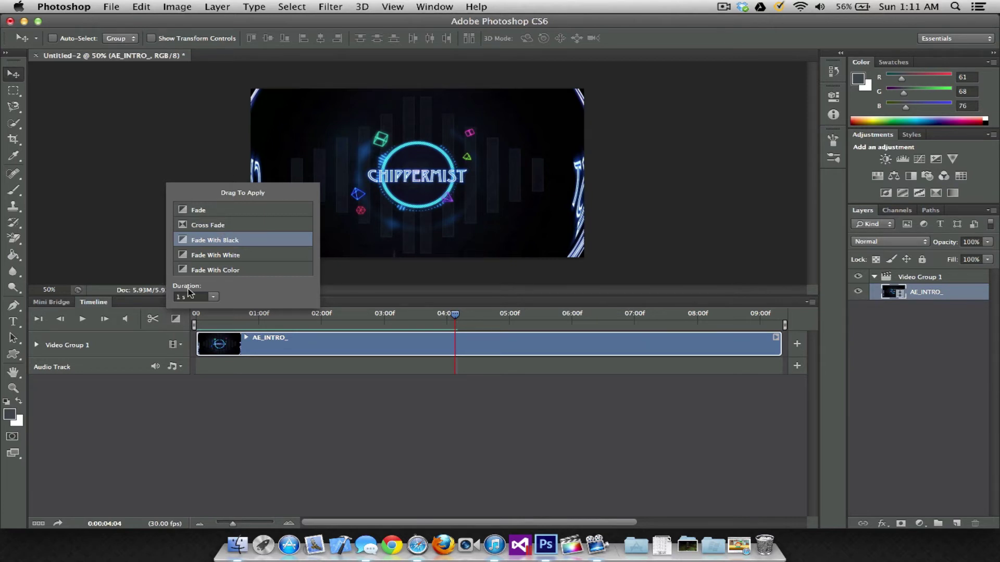
pyautogui.click(177, 318)
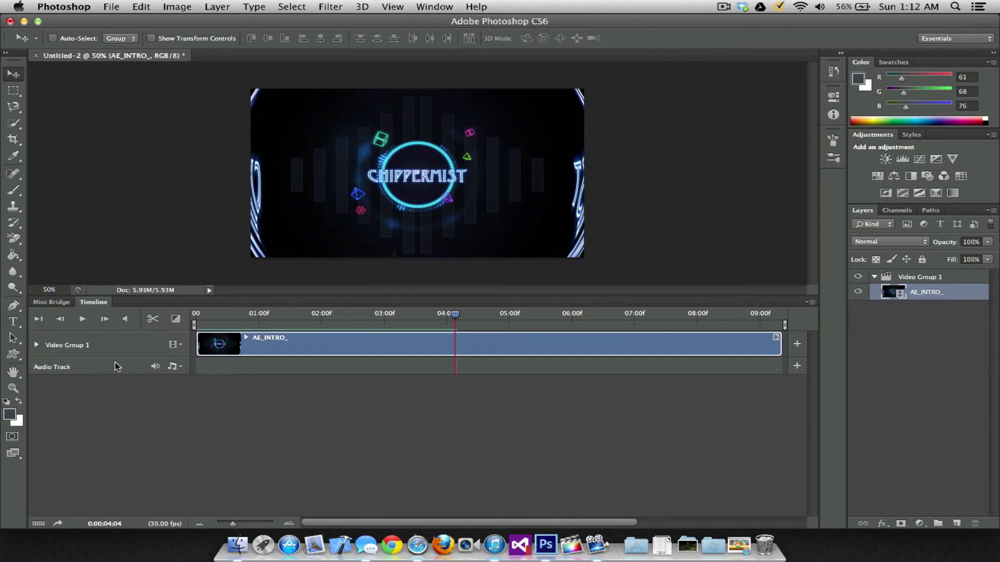
# Add a second video group track to the timeline
pyautogui.click(181, 351)
pyautogui.click(177, 345)
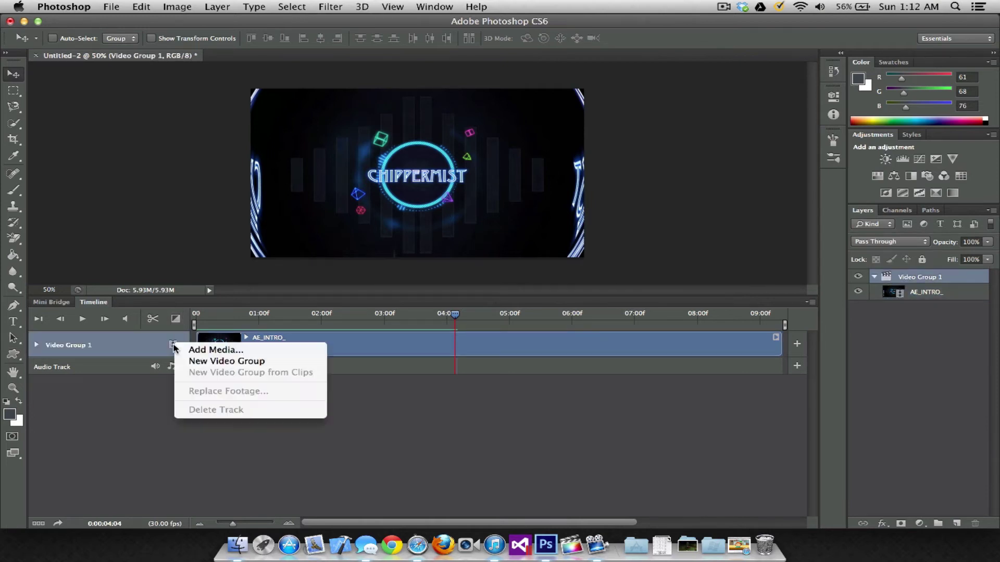
pyautogui.click(200, 363)
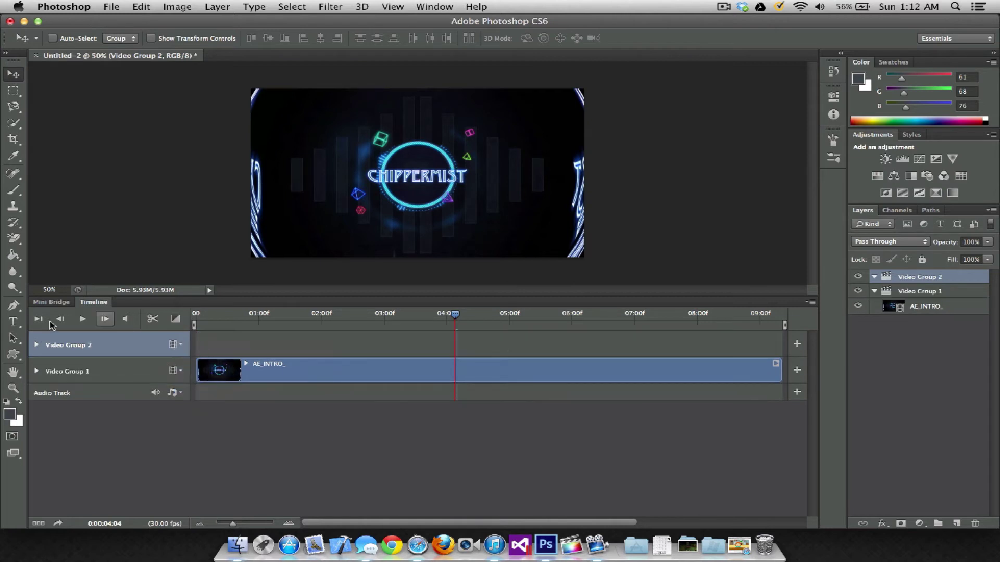
# Place the 'Hello This is a text' caption and drag it to the bottom centre
pyautogui.click(15, 322)
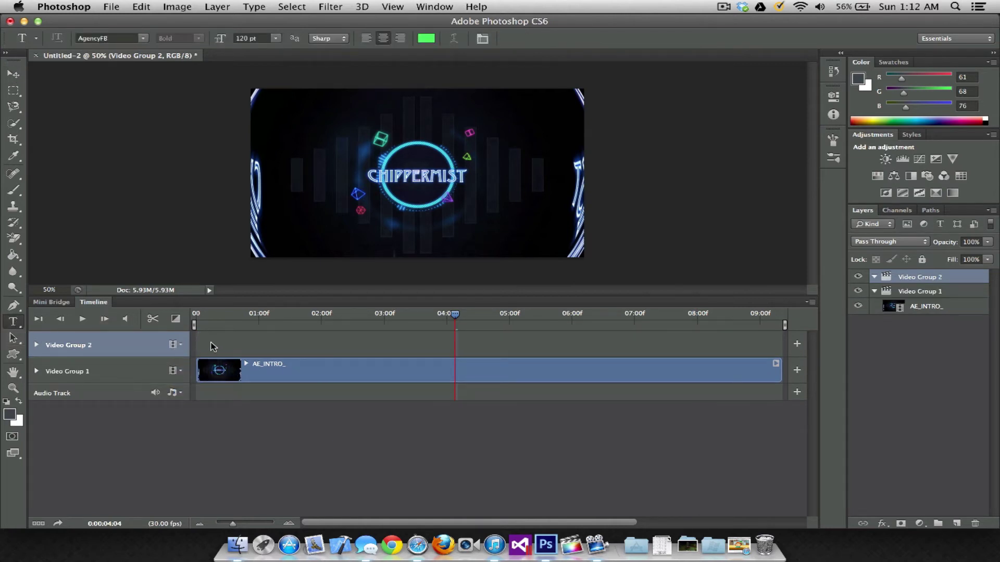
pyautogui.click(179, 346)
pyautogui.click(280, 237)
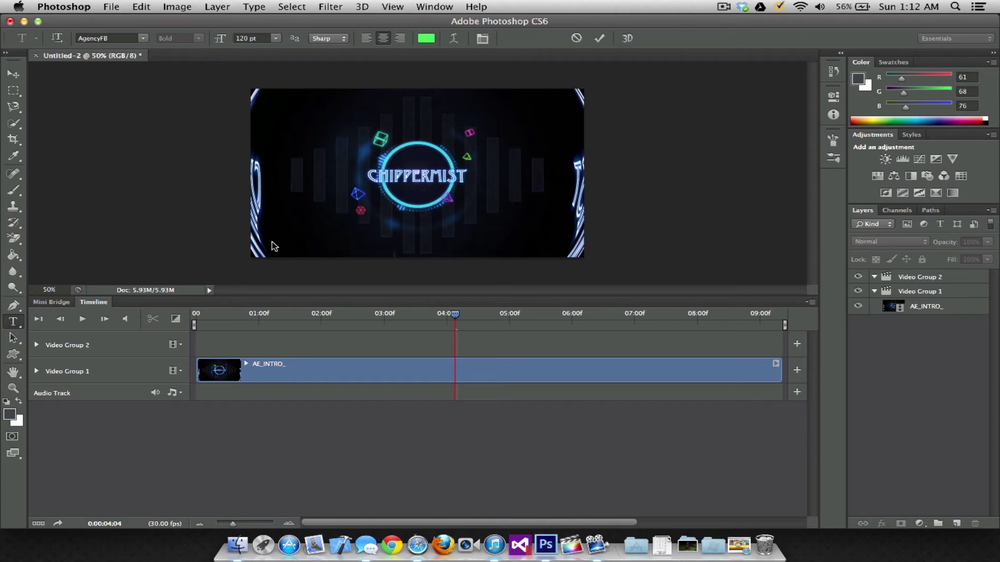
pyautogui.write('Hell')
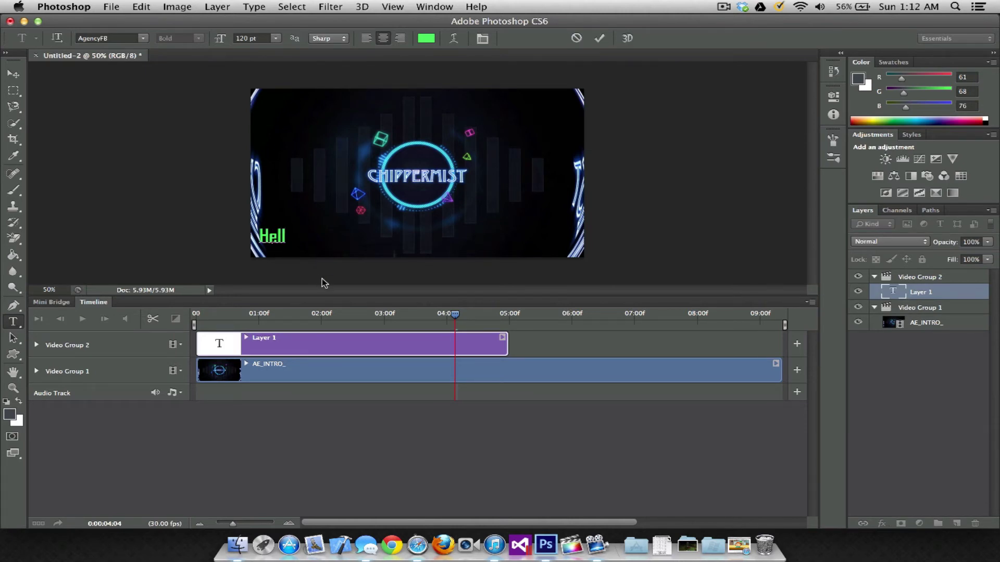
pyautogui.write('o This is a')
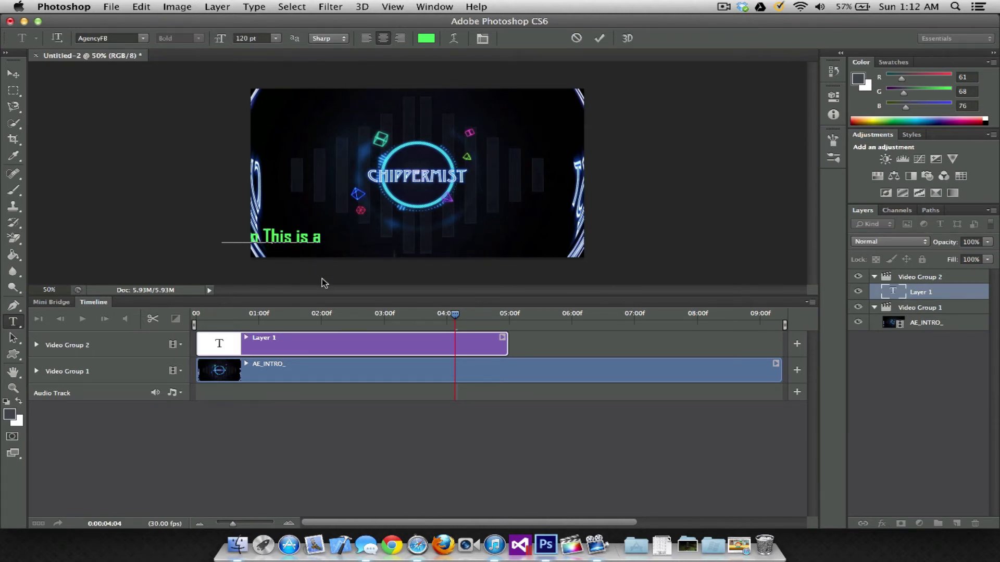
pyautogui.write(' text')
pyautogui.click(13, 73)
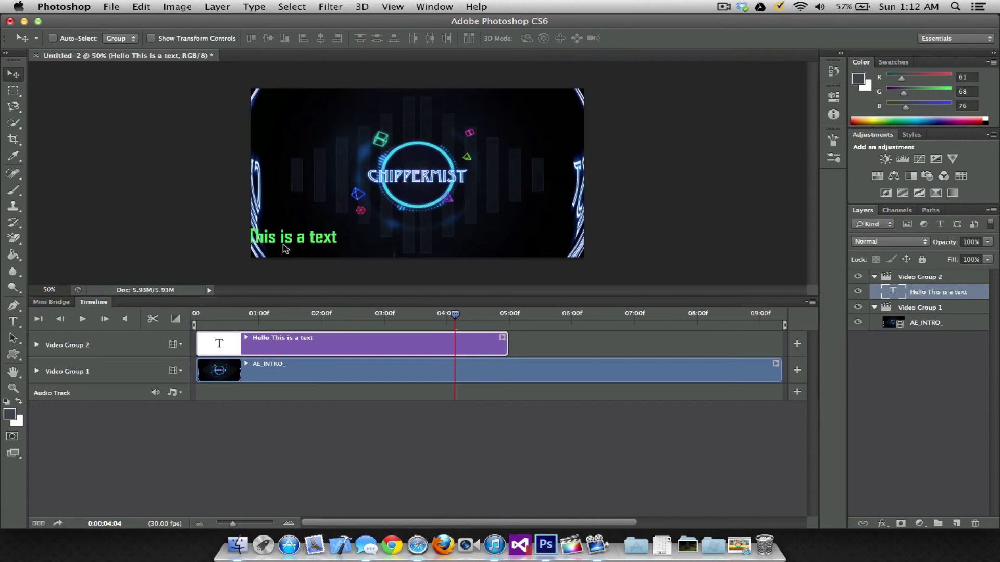
pyautogui.moveTo(286, 244); pyautogui.dragTo(432, 240)
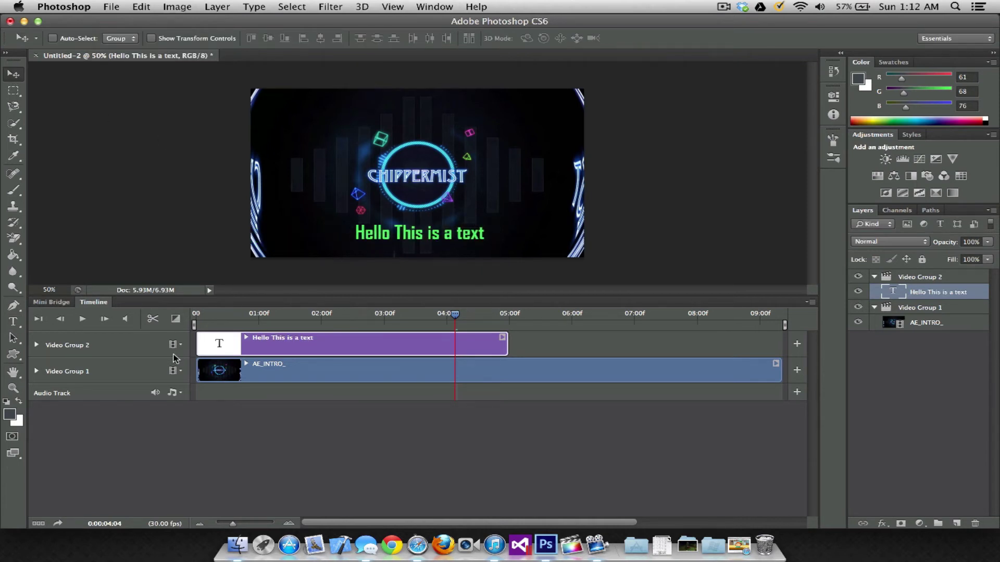
pyautogui.click(212, 320)
pyautogui.press('space')
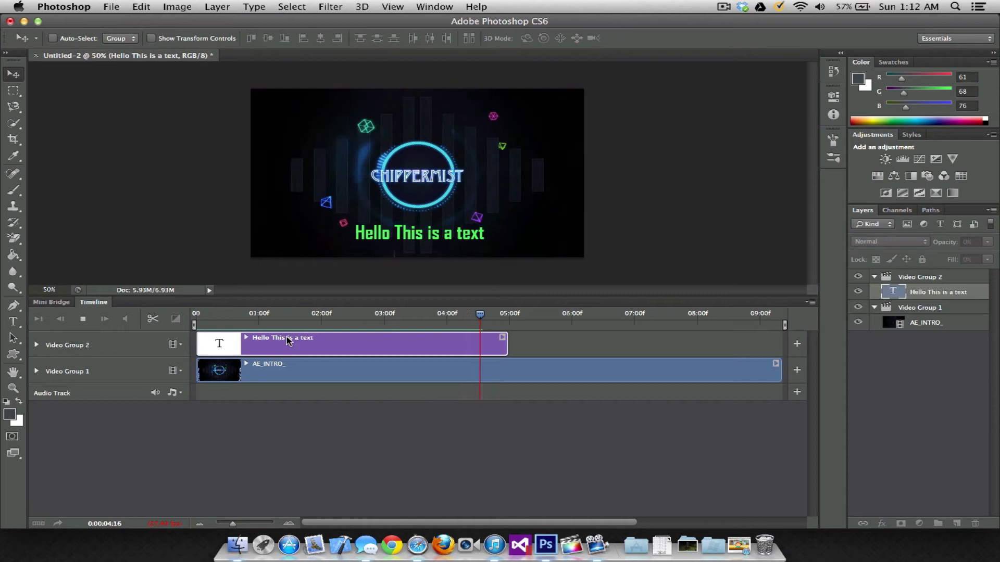
pyautogui.press('space')
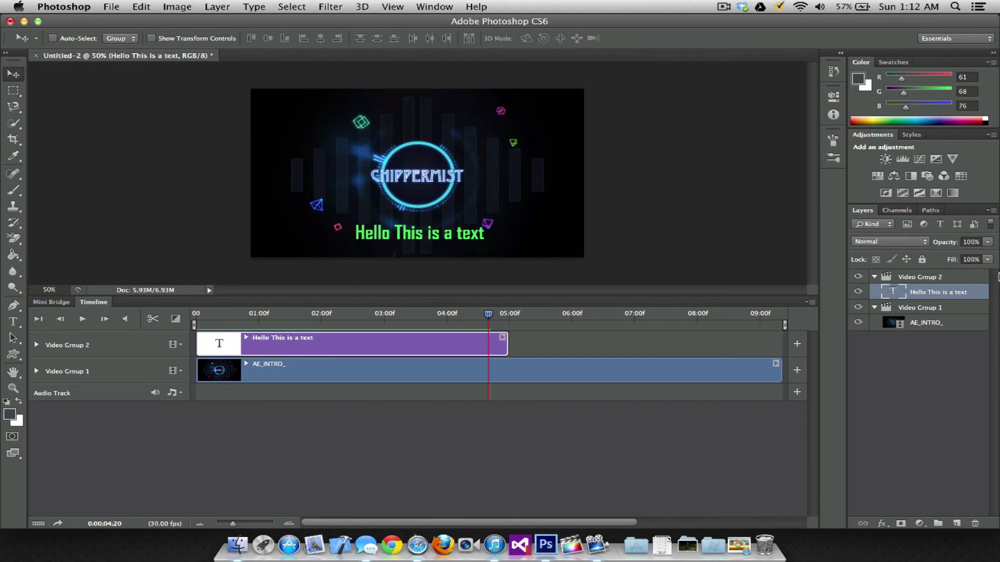
# Give the caption bevel with contour and texture, stroke, inner glow, colour and gradient overlays, and drop shadow
pyautogui.doubleClick(961, 295)
pyautogui.moveTo(762, 109); pyautogui.dragTo(689, 102)
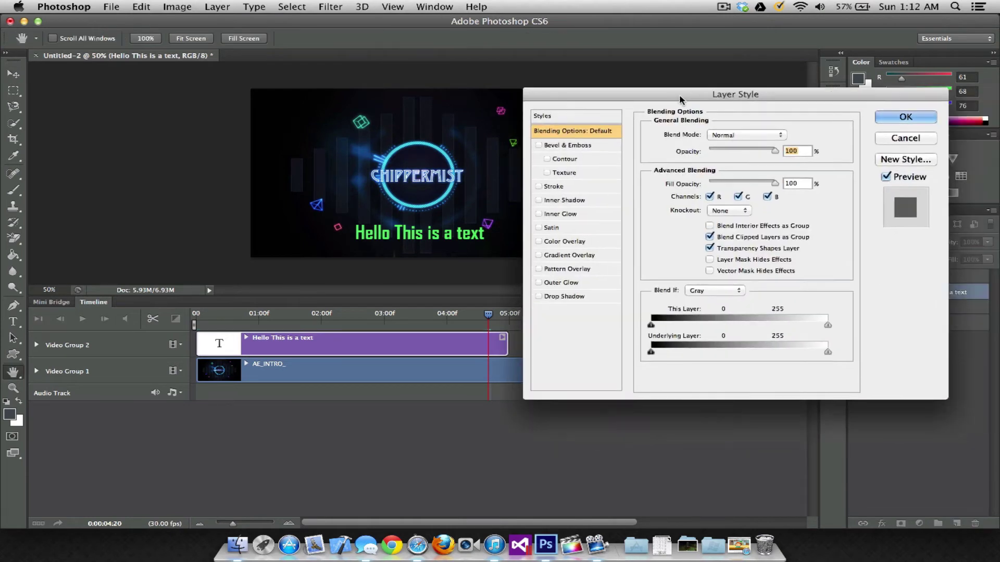
pyautogui.click(519, 145)
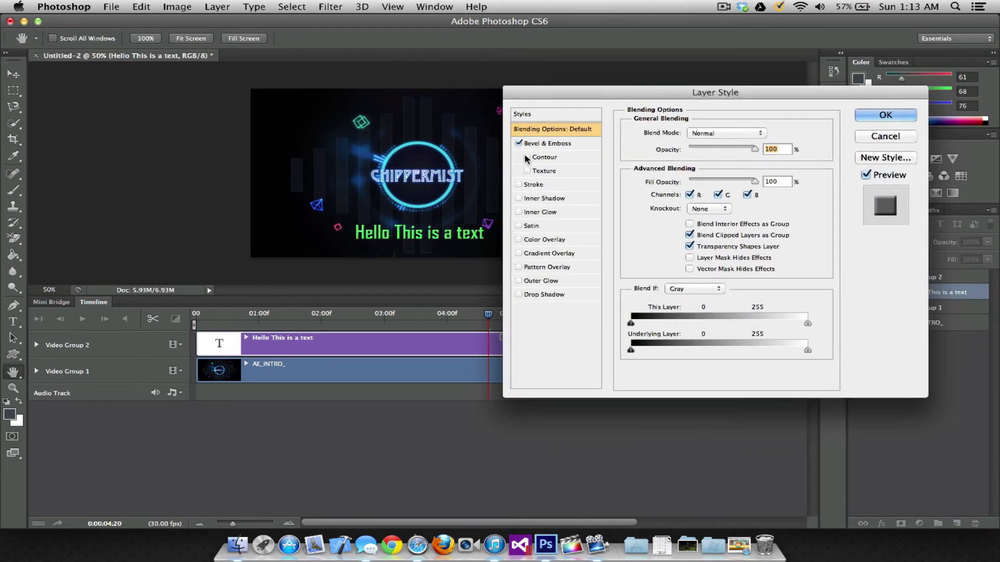
pyautogui.click(526, 171)
pyautogui.click(518, 185)
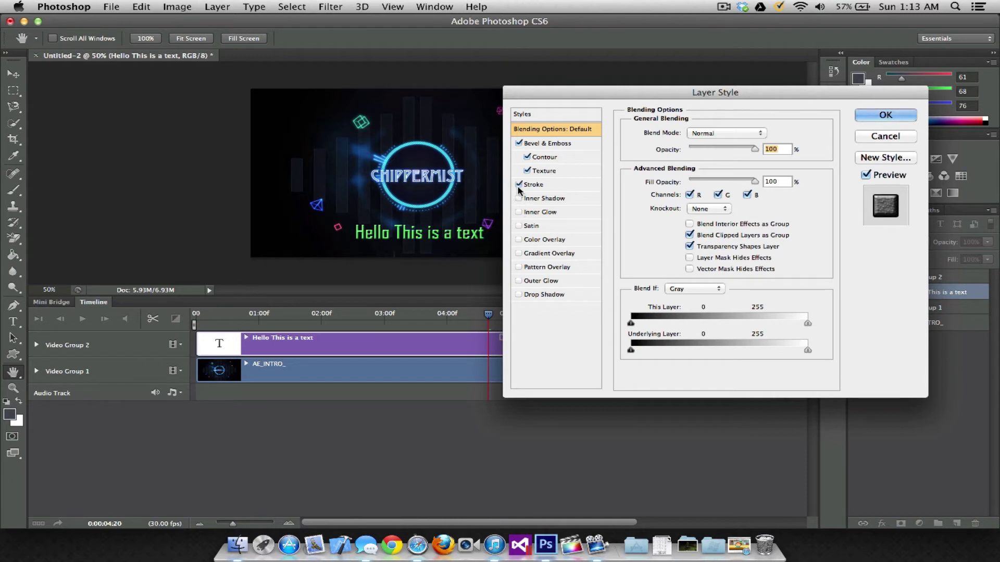
pyautogui.click(519, 212)
pyautogui.click(519, 240)
pyautogui.click(518, 253)
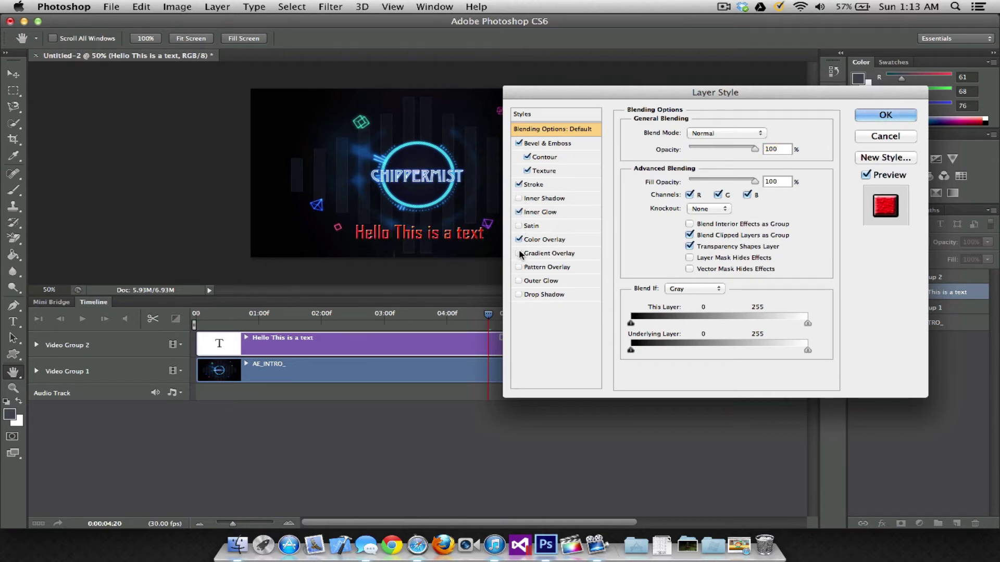
pyautogui.click(519, 295)
pyautogui.click(884, 115)
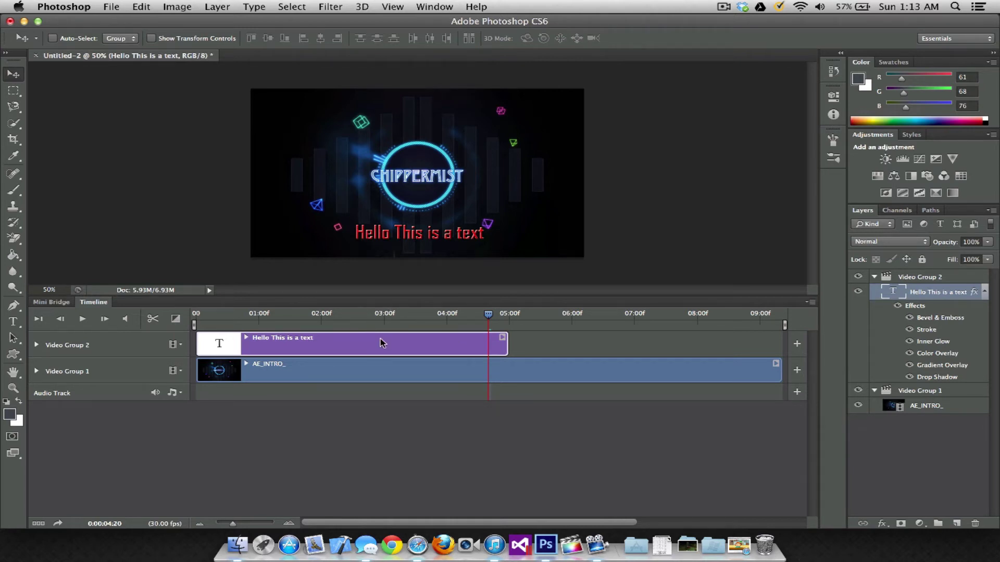
# Browse the Filter, Type and Edit menus without choosing any command
pyautogui.click(330, 7)
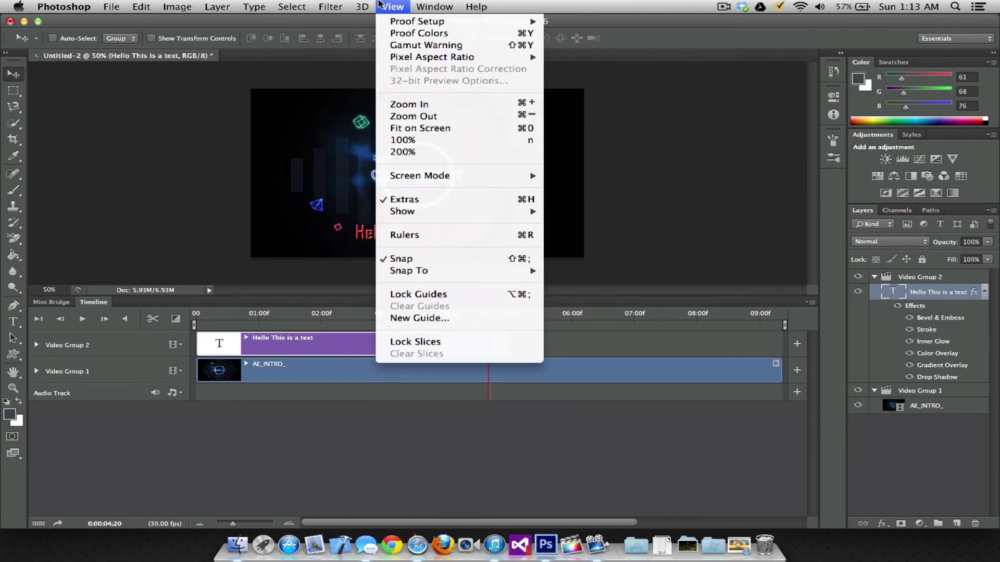
pyautogui.moveTo(292, 6)
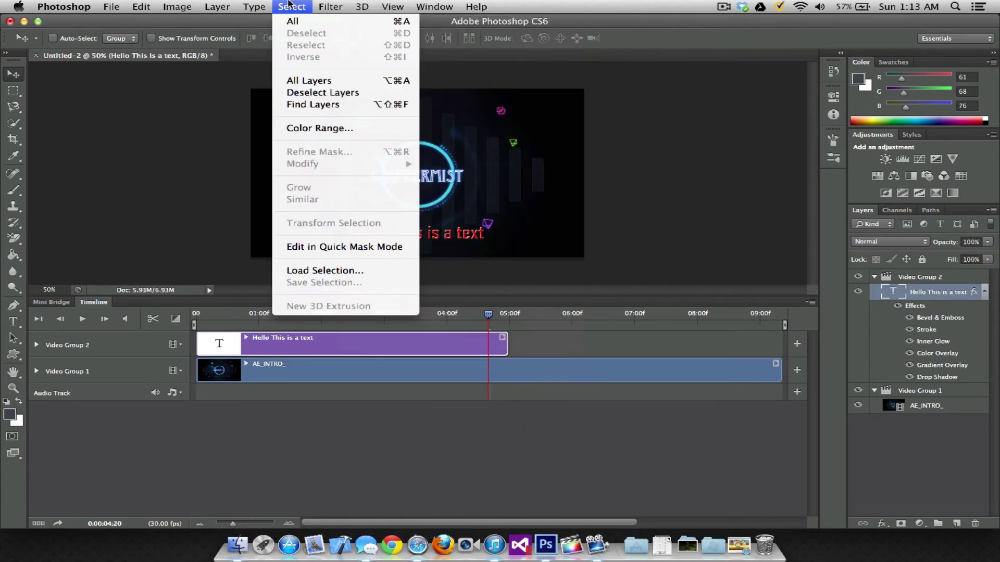
pyautogui.click(378, 398)
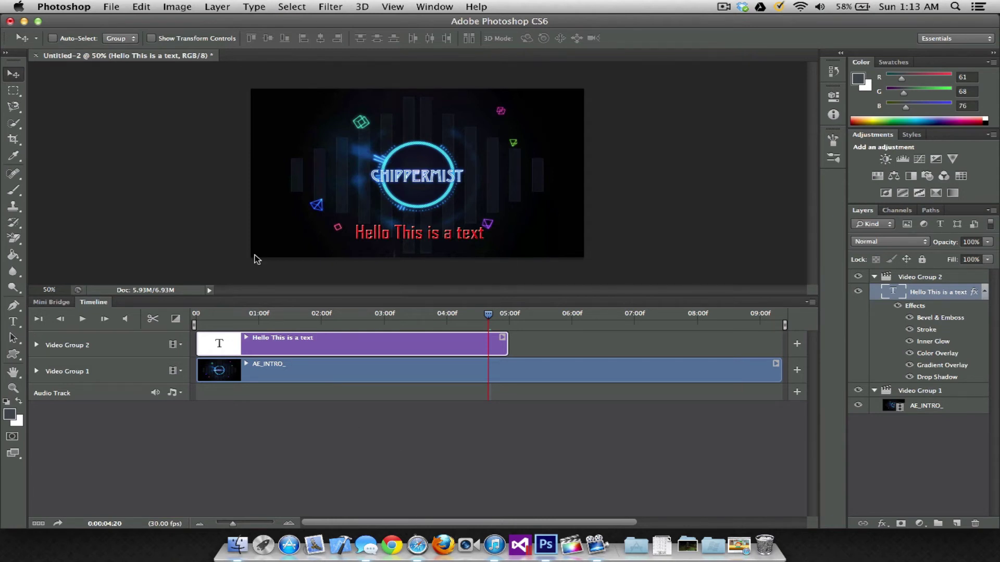
pyautogui.click(141, 7)
pyautogui.moveTo(111, 6)
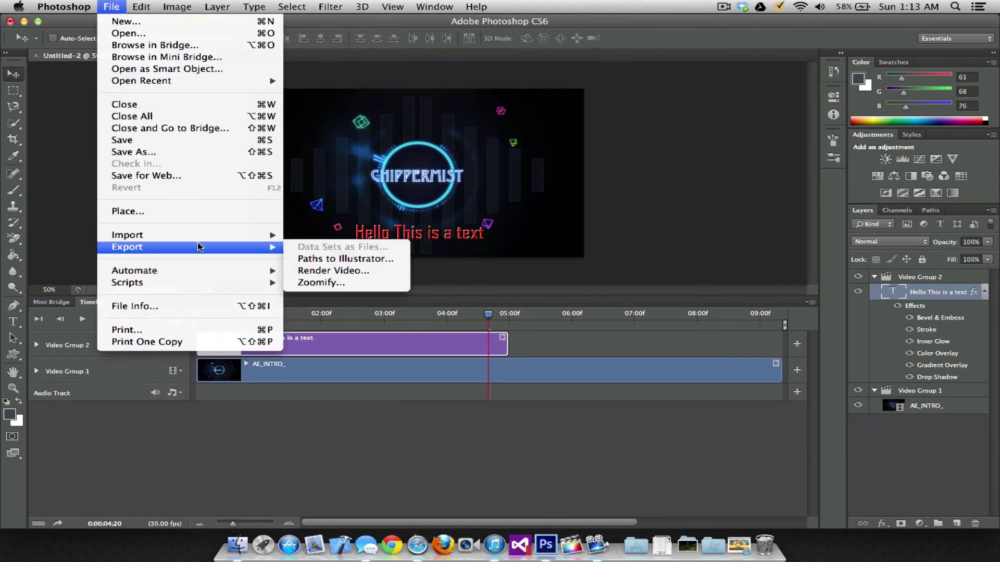
pyautogui.moveTo(187, 247)
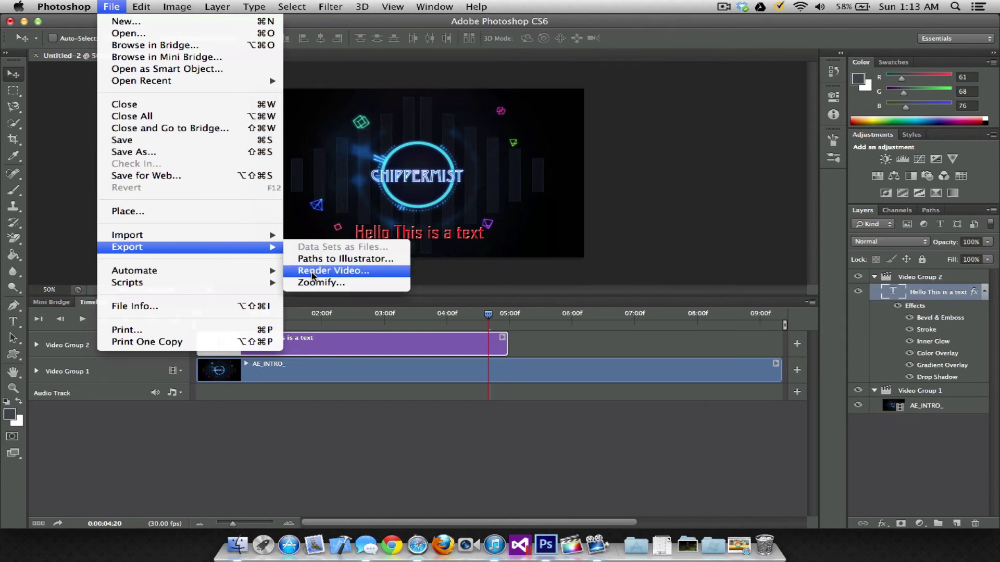
pyautogui.click(313, 274)
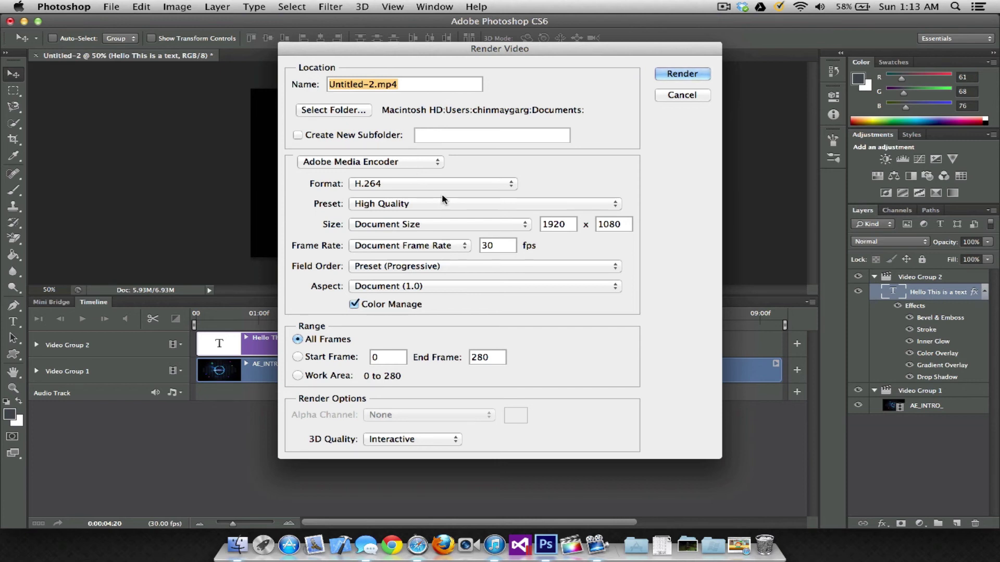
pyautogui.click(414, 184)
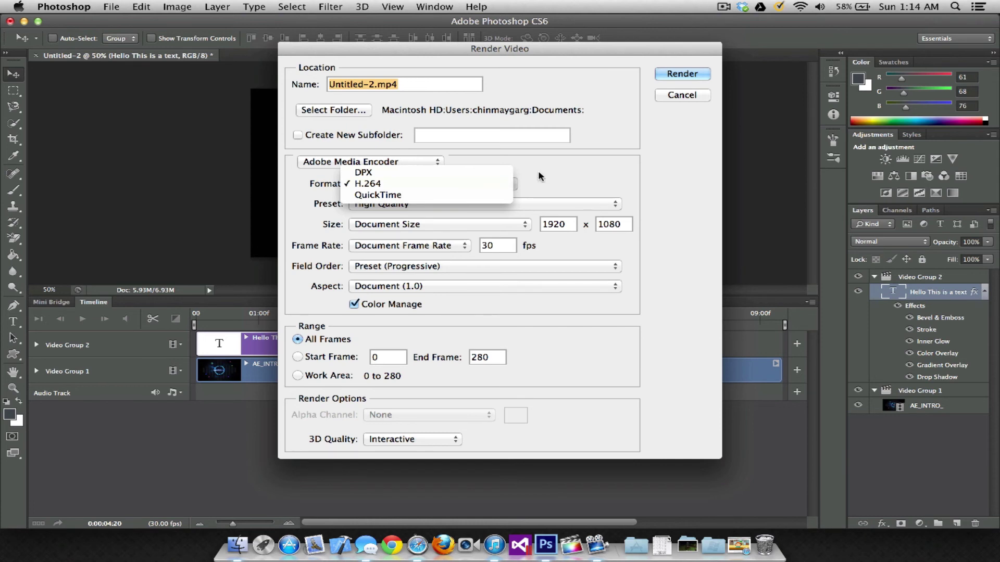
pyautogui.click(469, 195)
pyautogui.click(466, 188)
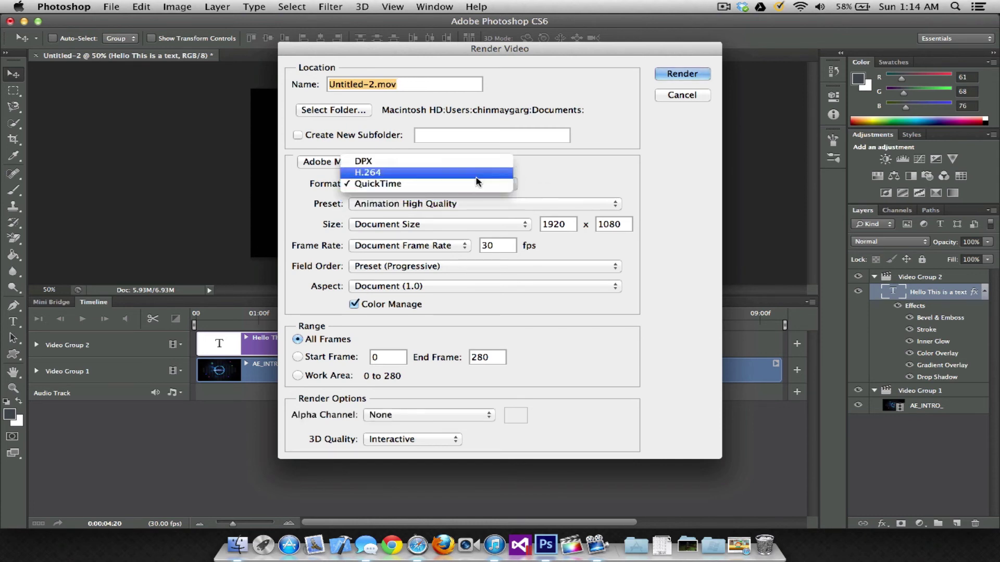
pyautogui.click(490, 176)
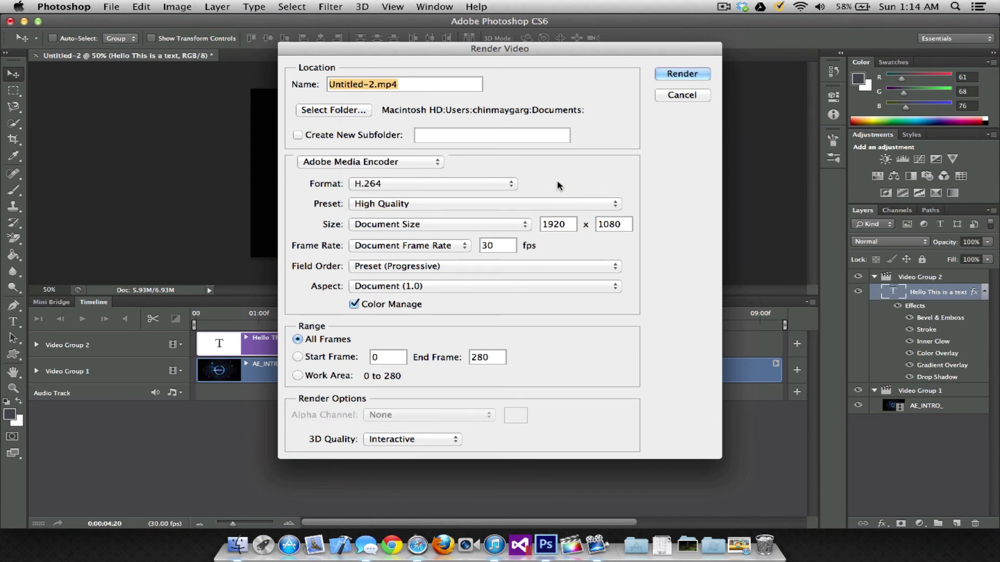
pyautogui.click(473, 205)
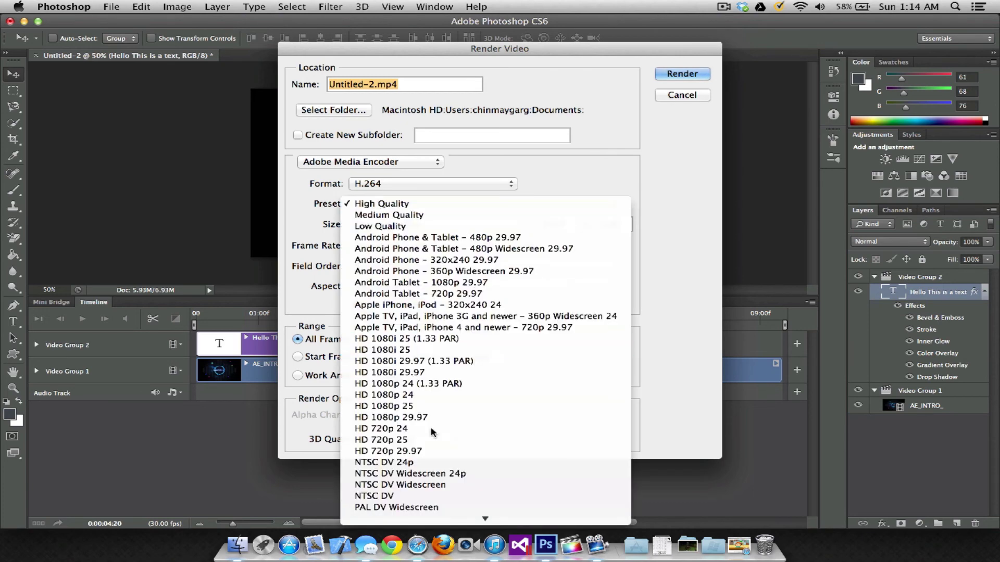
pyautogui.scroll(-4, 428, 460)
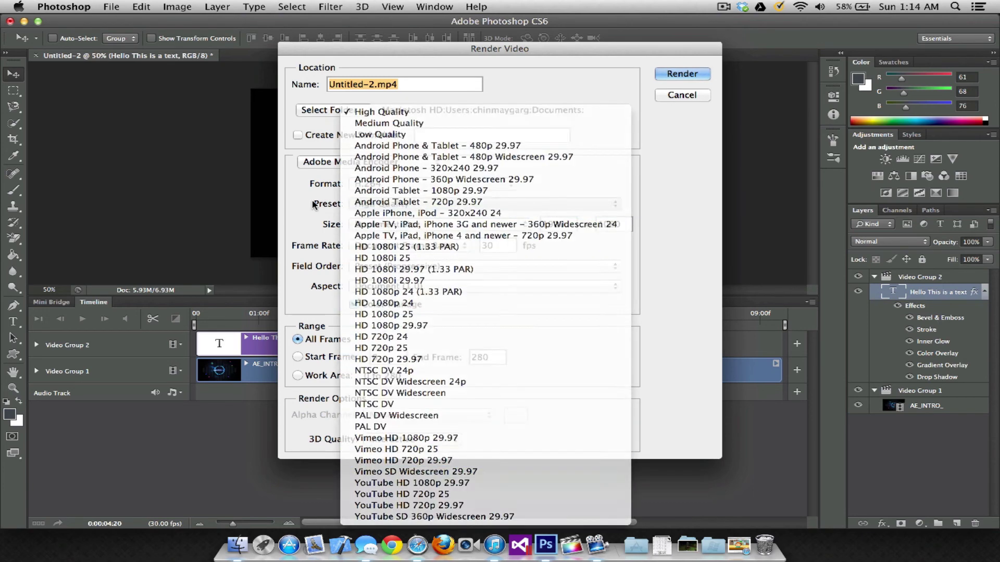
pyautogui.press('Escape')
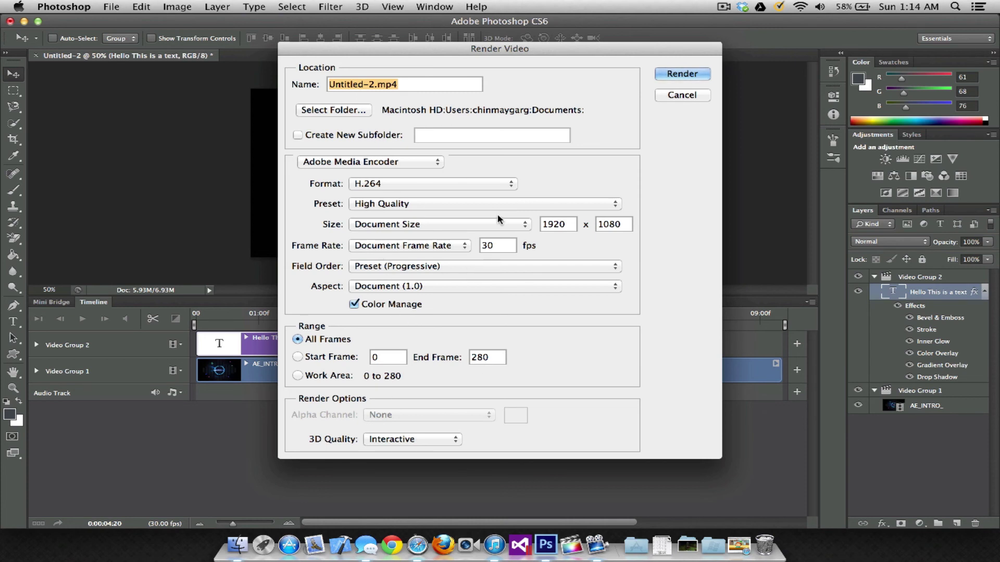
pyautogui.click(682, 94)
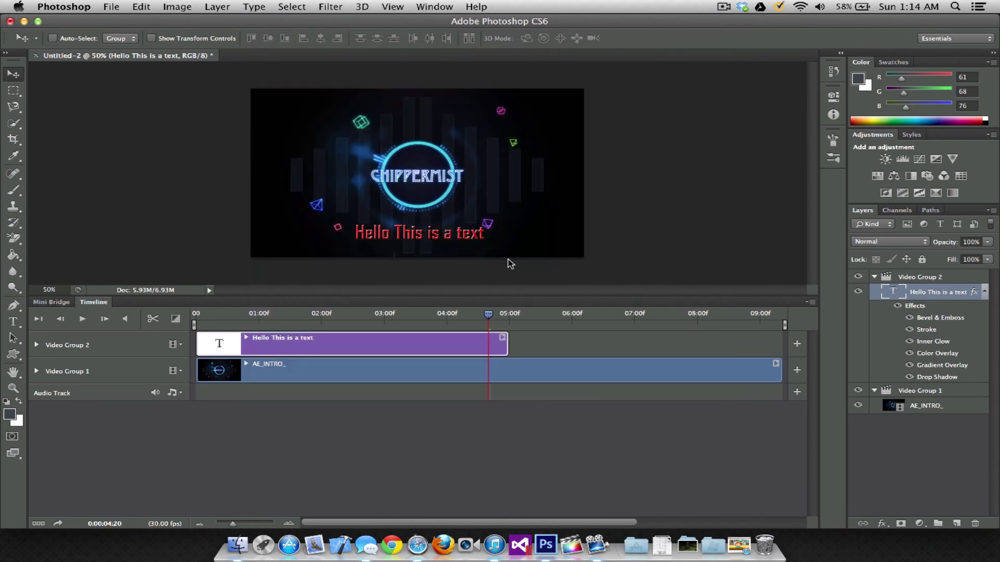